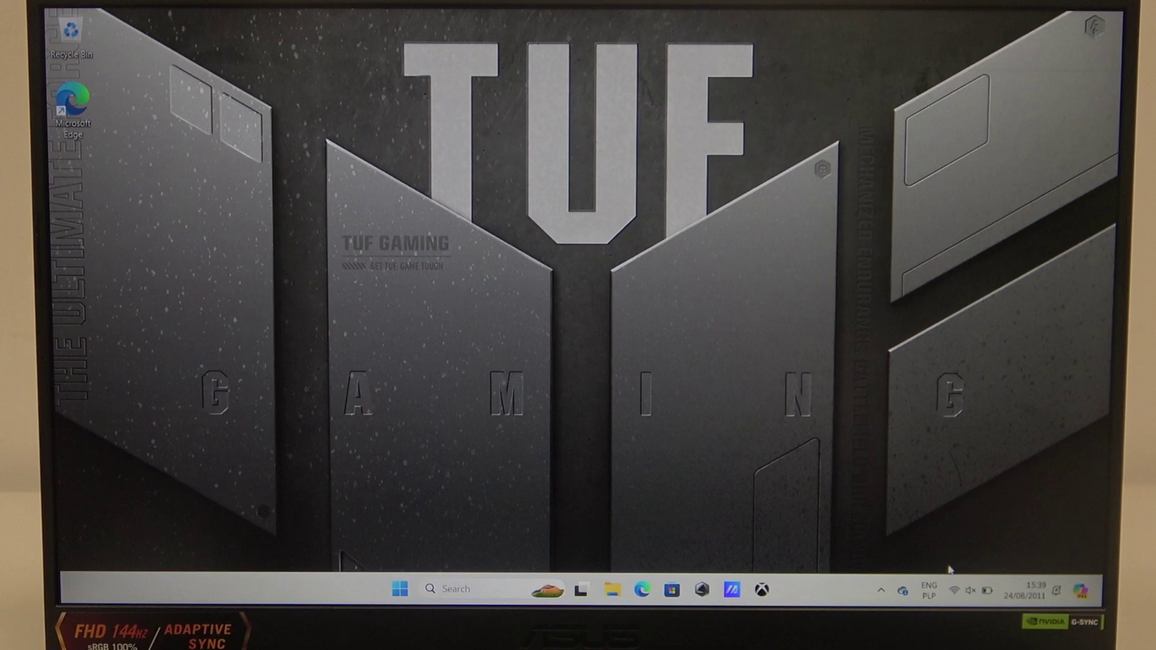
# Launch Edge and finish its welcome setup, declining data import and activity sharing.
pyautogui.click(970, 590)
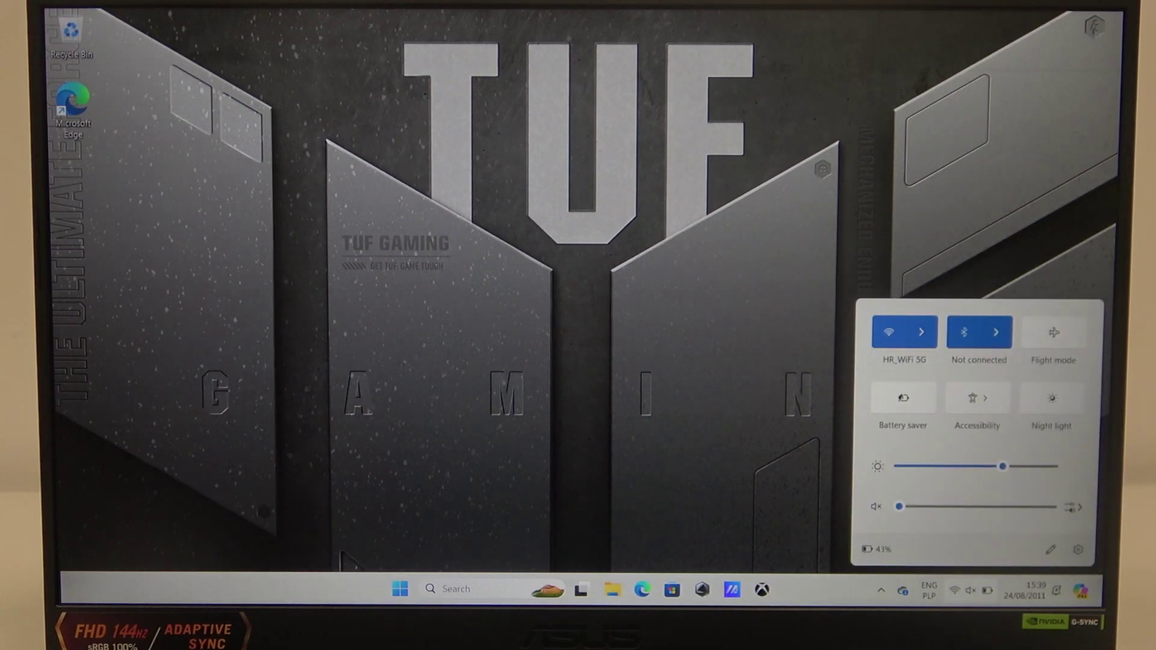
pyautogui.click(422, 342)
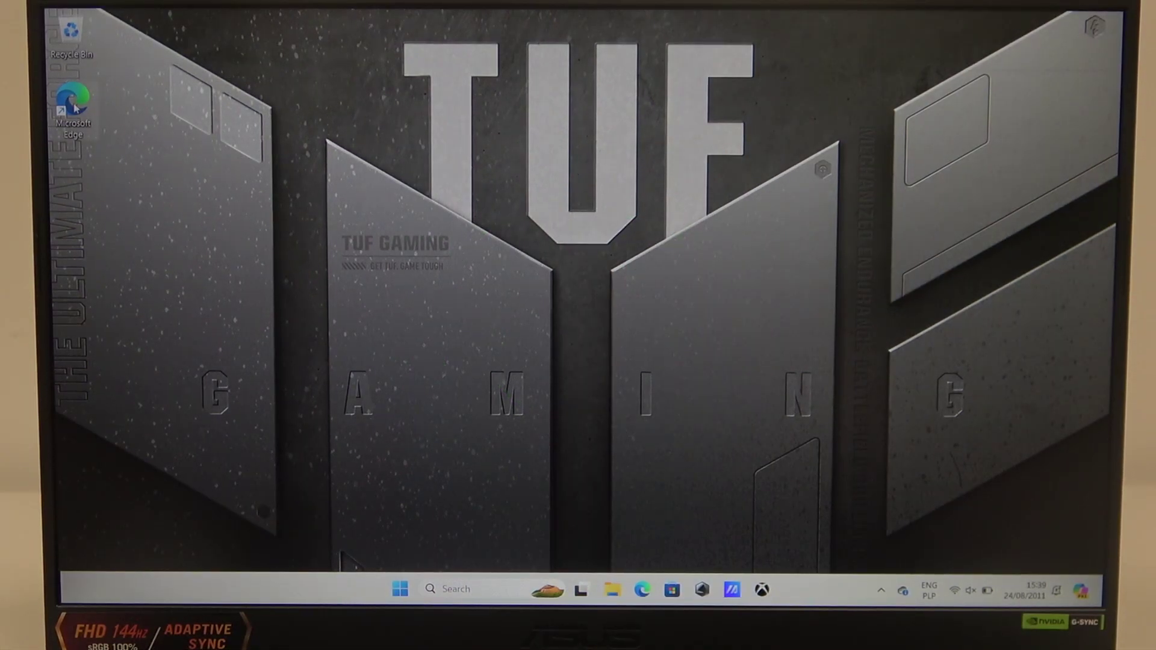
pyautogui.doubleClick(74, 106)
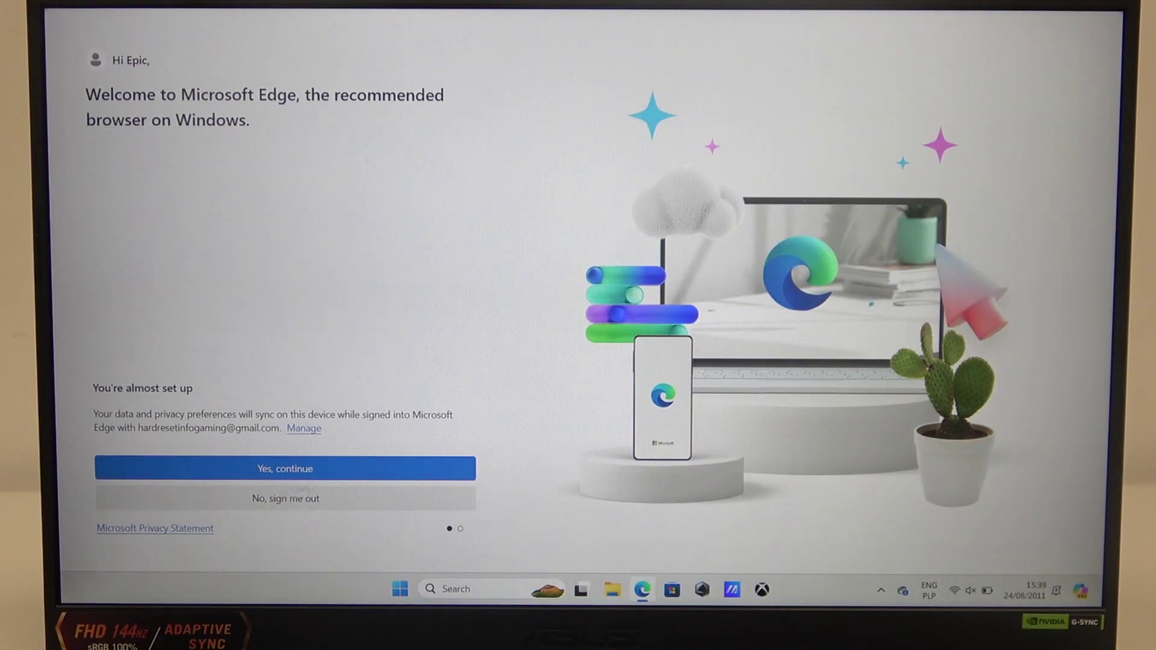
pyautogui.click(398, 498)
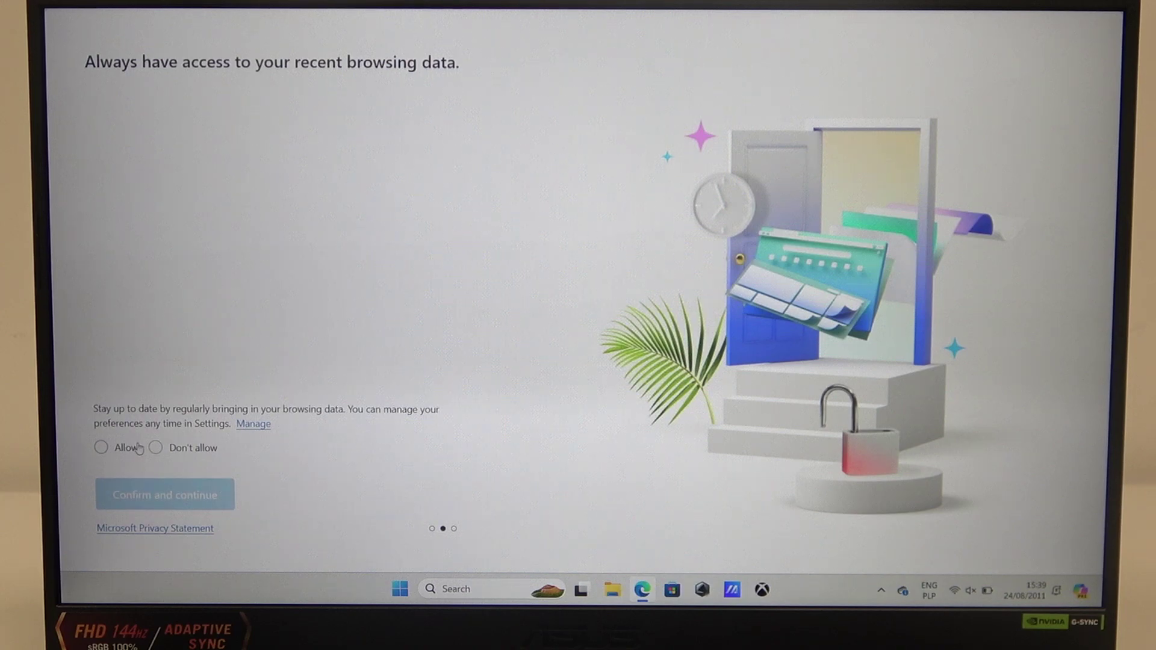
pyautogui.click(155, 447)
pyautogui.click(163, 495)
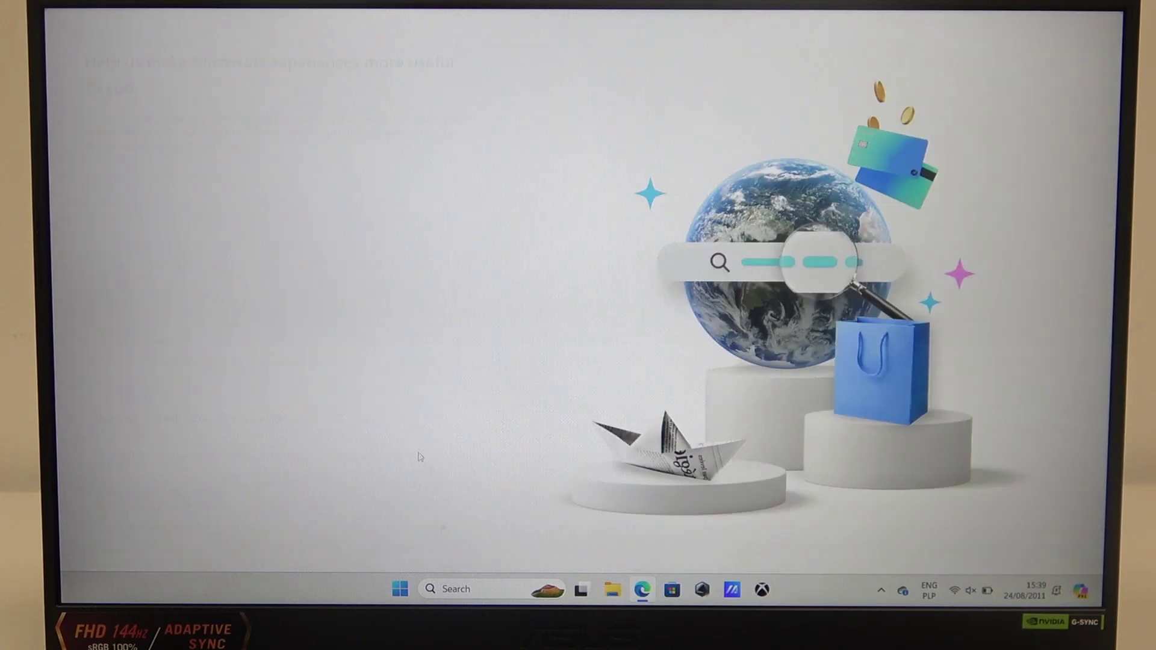
pyautogui.click(159, 455)
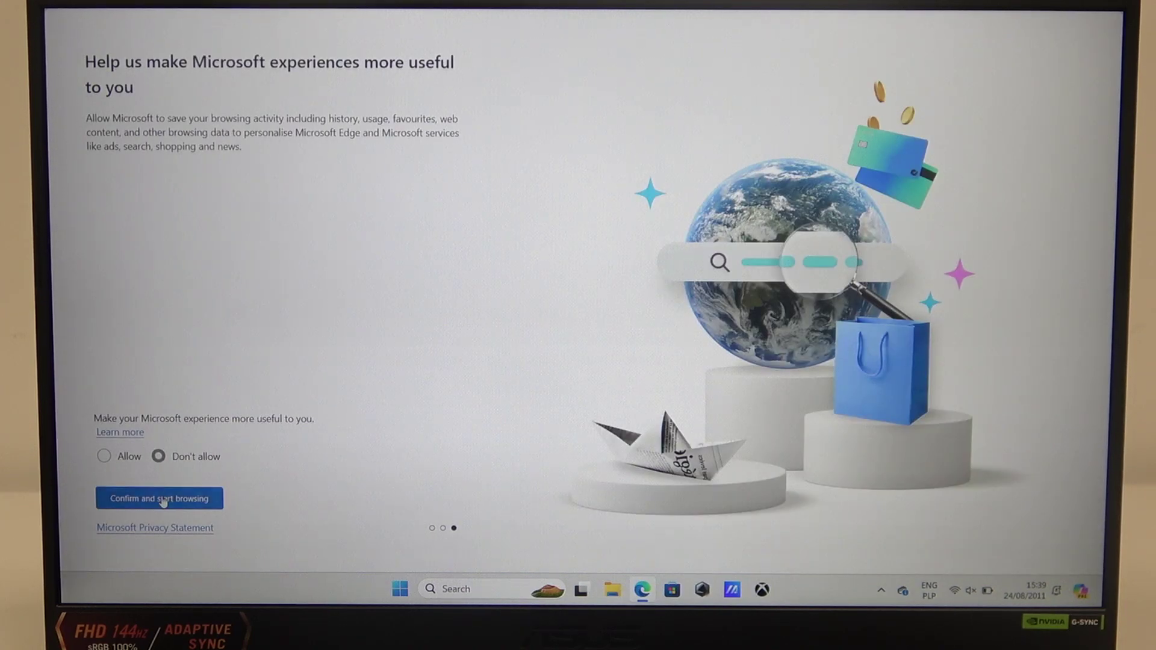
pyautogui.click(162, 498)
# Visit youtube.com, which shows the same clock-behind error, then close Edge.
pyautogui.click(326, 19)
pyautogui.click(308, 46)
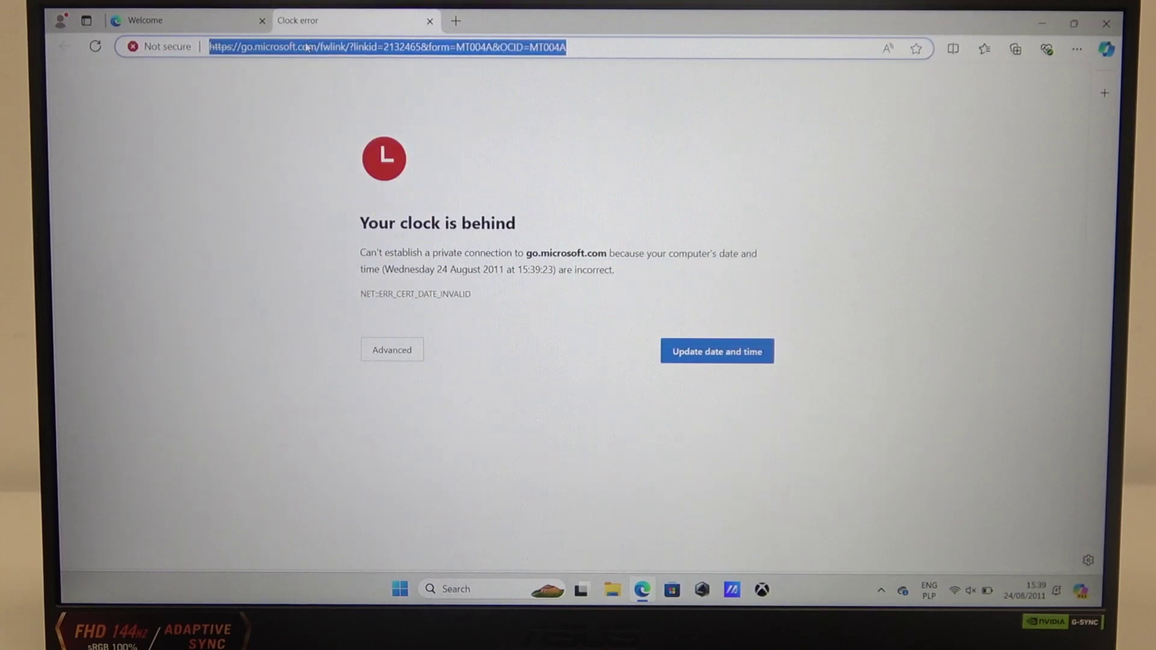
pyautogui.write('y')
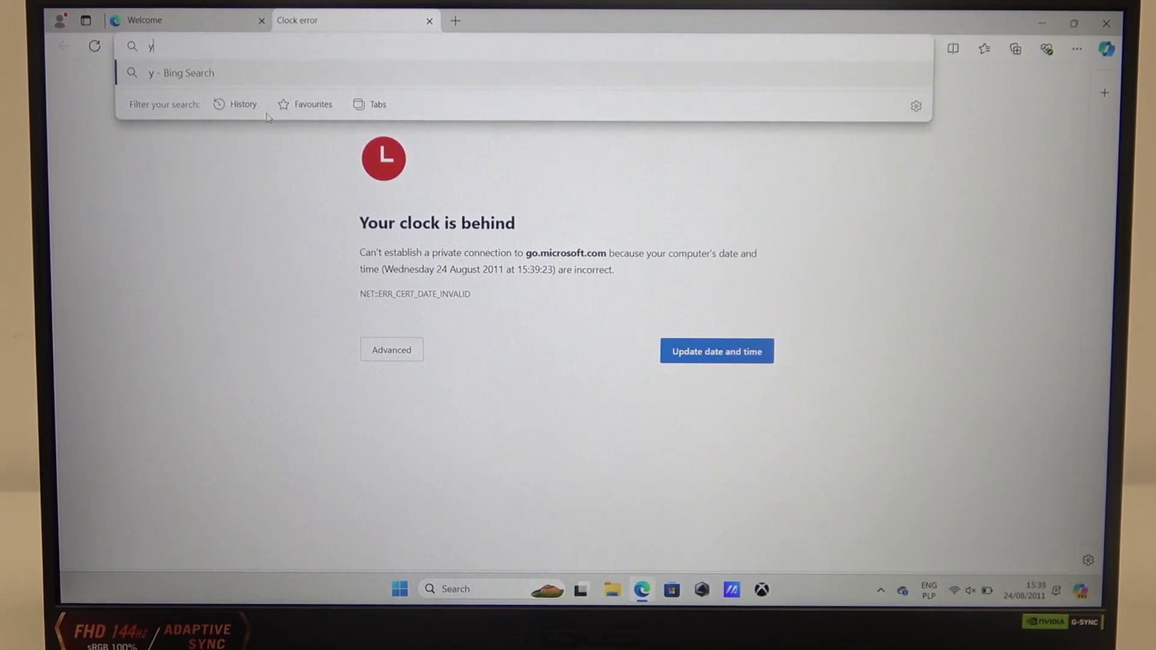
pyautogui.write('outub')
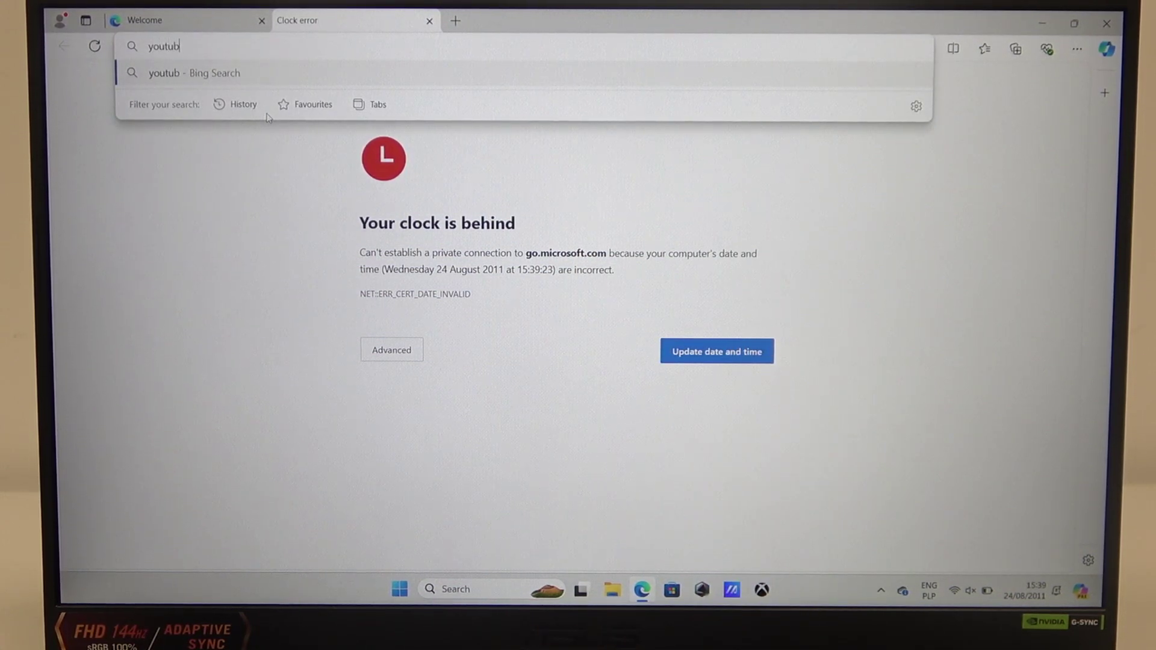
pyautogui.write('e.co')
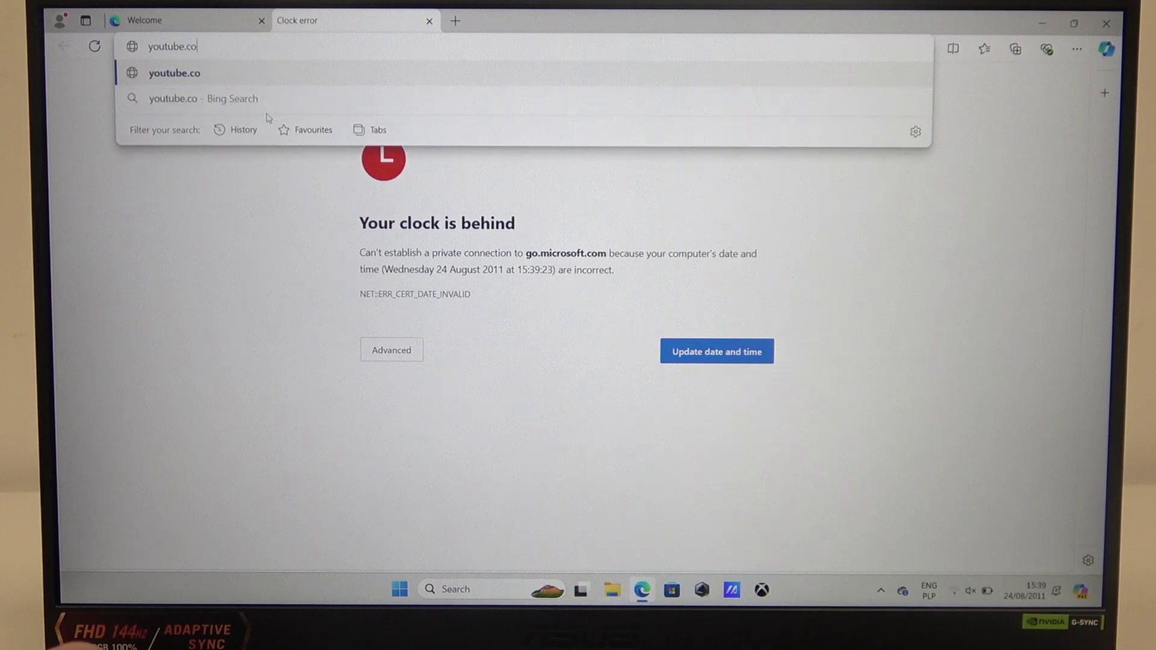
pyautogui.write('m')
pyautogui.press('Return')
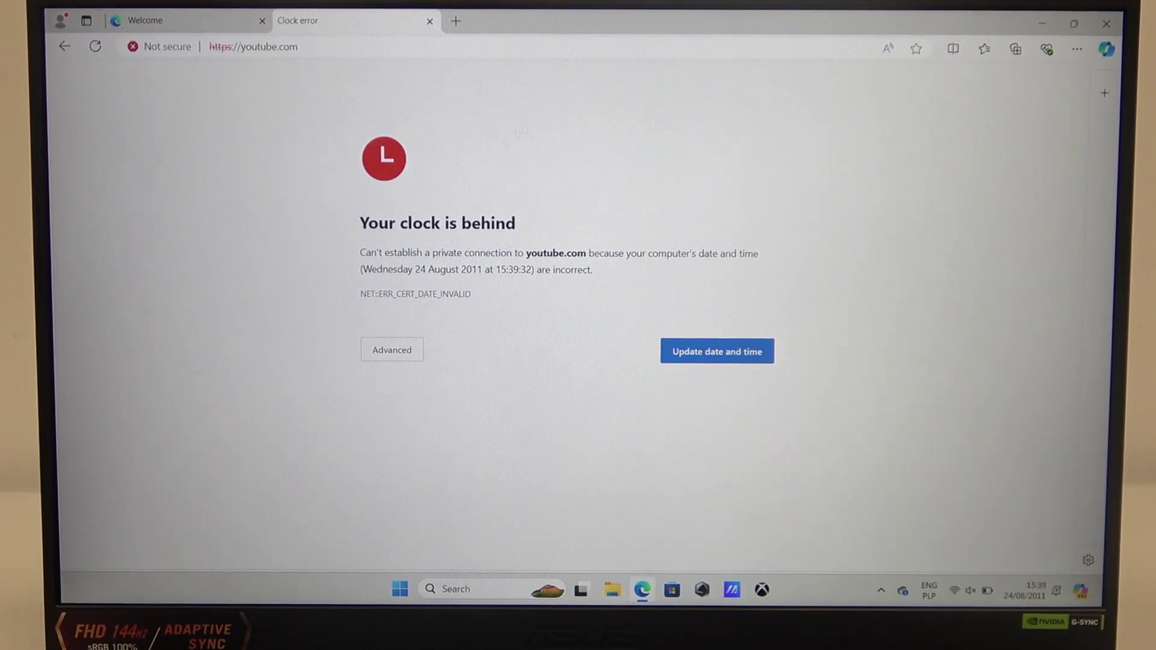
pyautogui.click(1106, 22)
# Turn on 'Set the time automatically' in Settings under Time & language > Date & time.
pyautogui.click(400, 590)
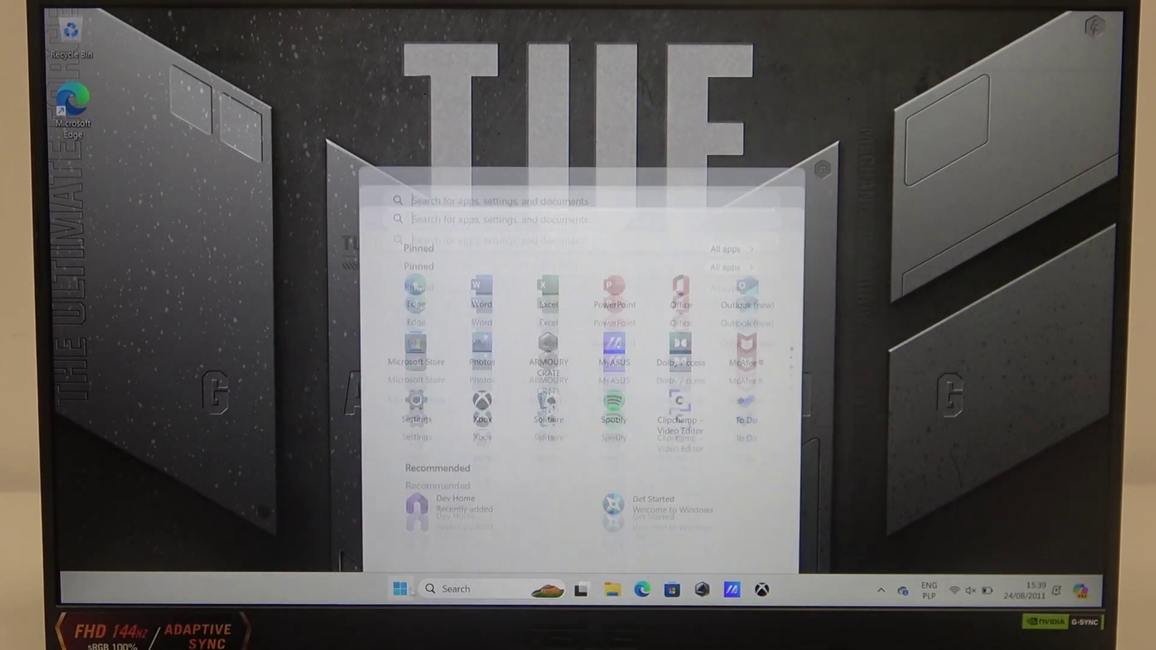
pyautogui.click(426, 303)
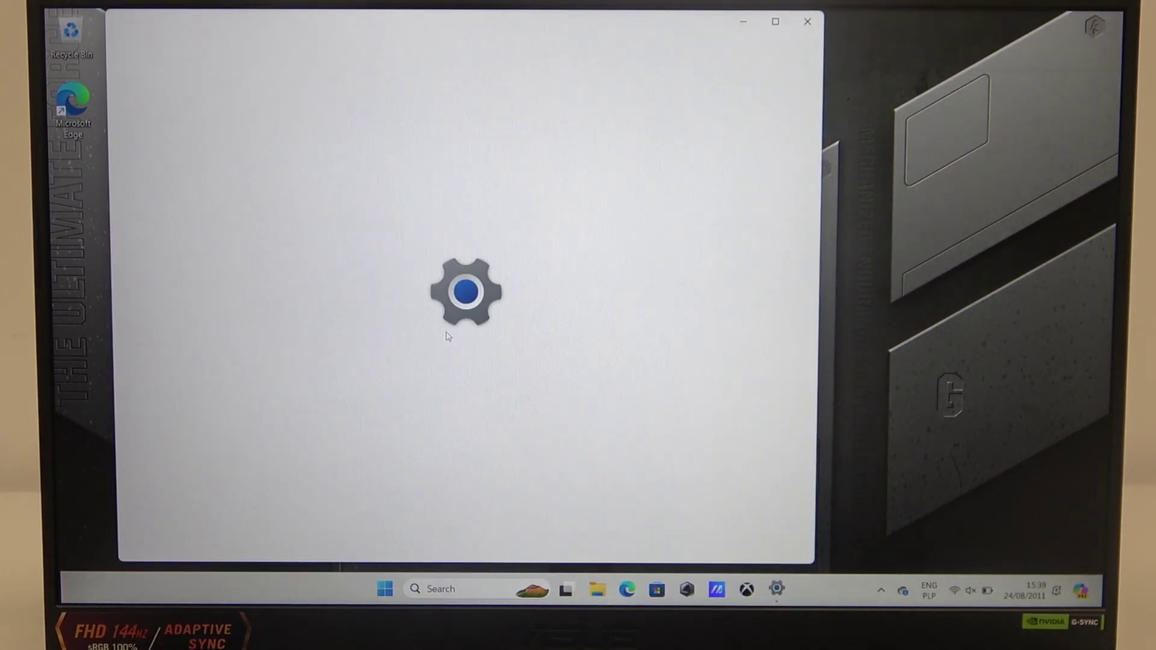
pyautogui.click(233, 359)
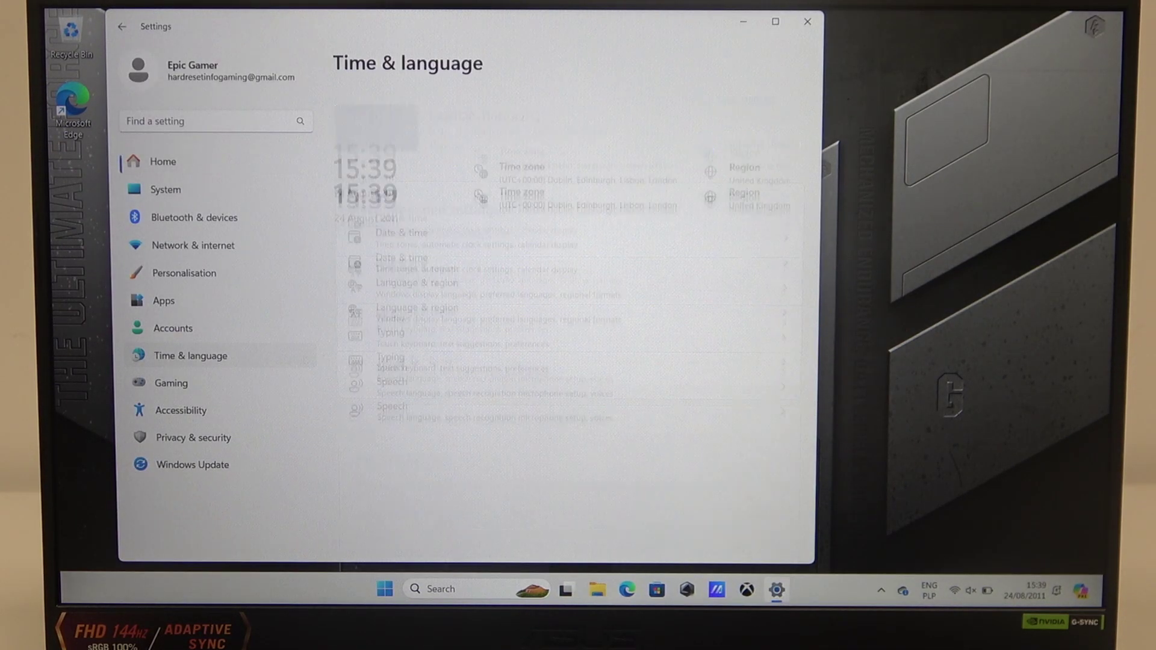
pyautogui.click(516, 199)
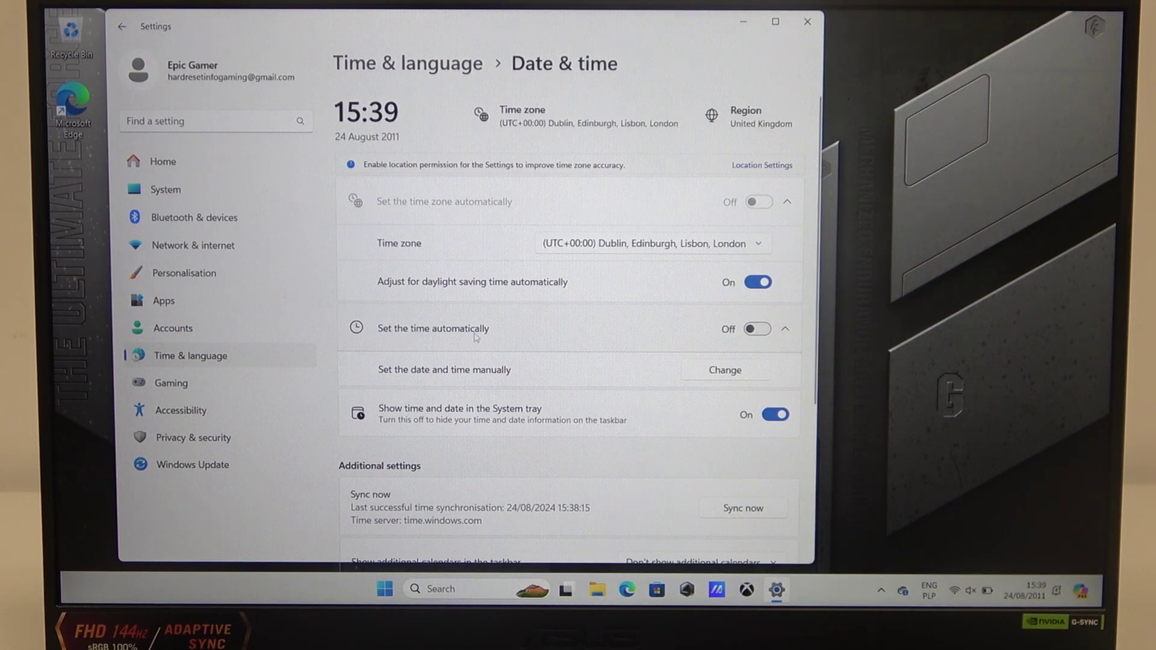
pyautogui.click(753, 329)
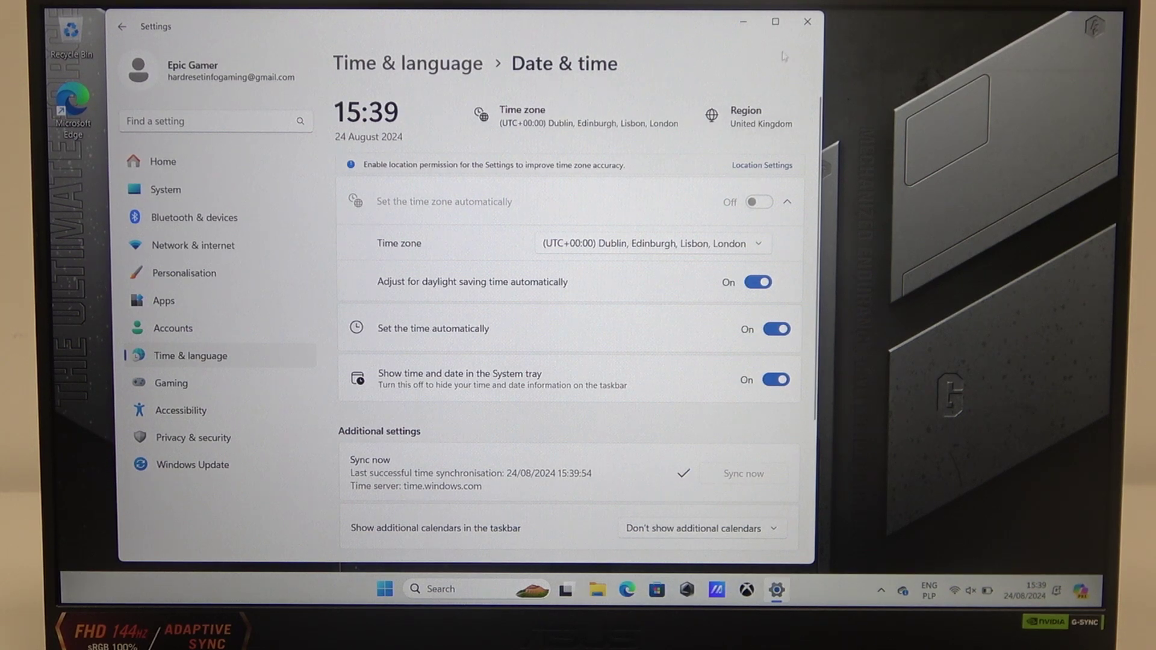
# Close Settings, relaunch Edge and dismiss its privacy consent notice.
pyautogui.click(808, 21)
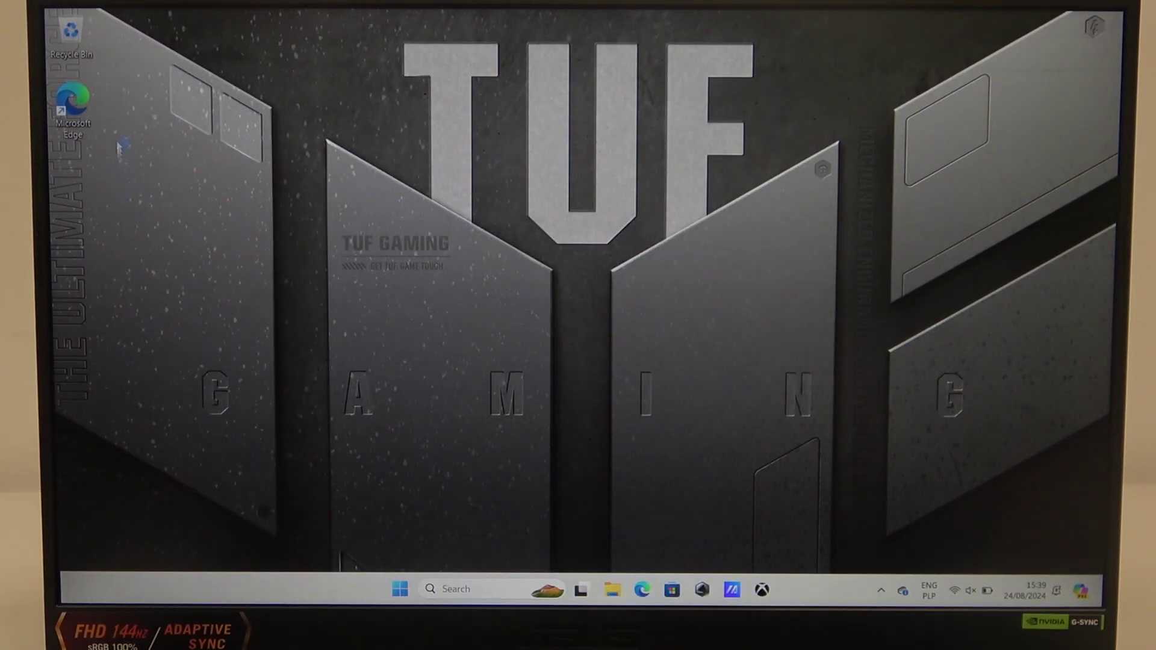
pyautogui.doubleClick(73, 102)
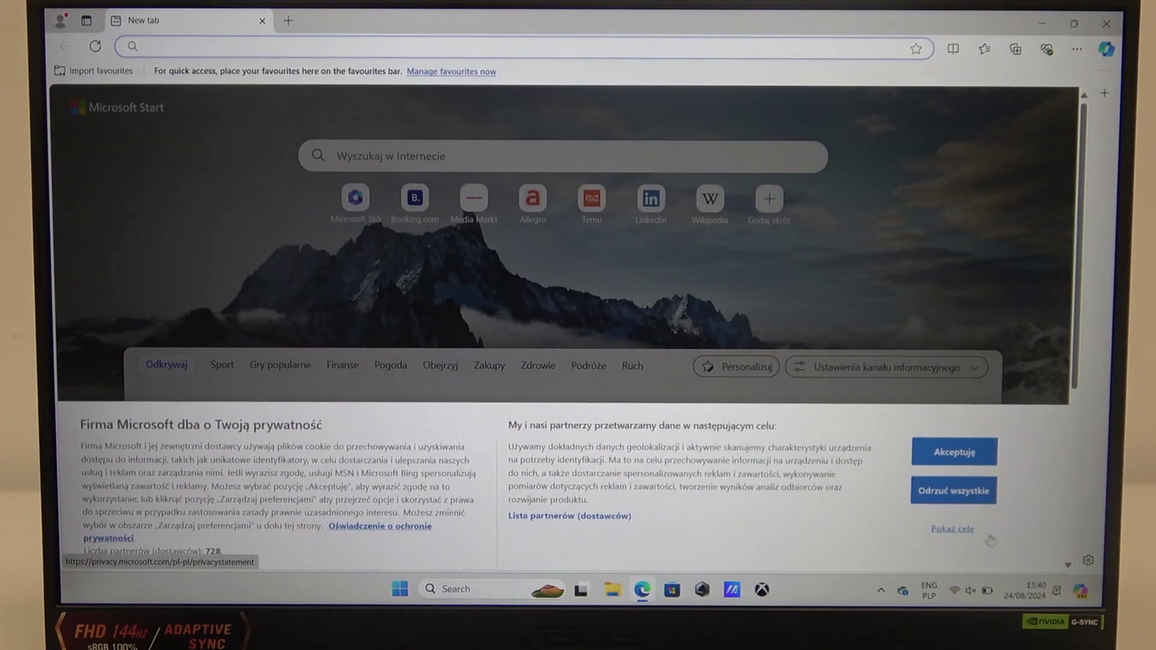
pyautogui.click(954, 448)
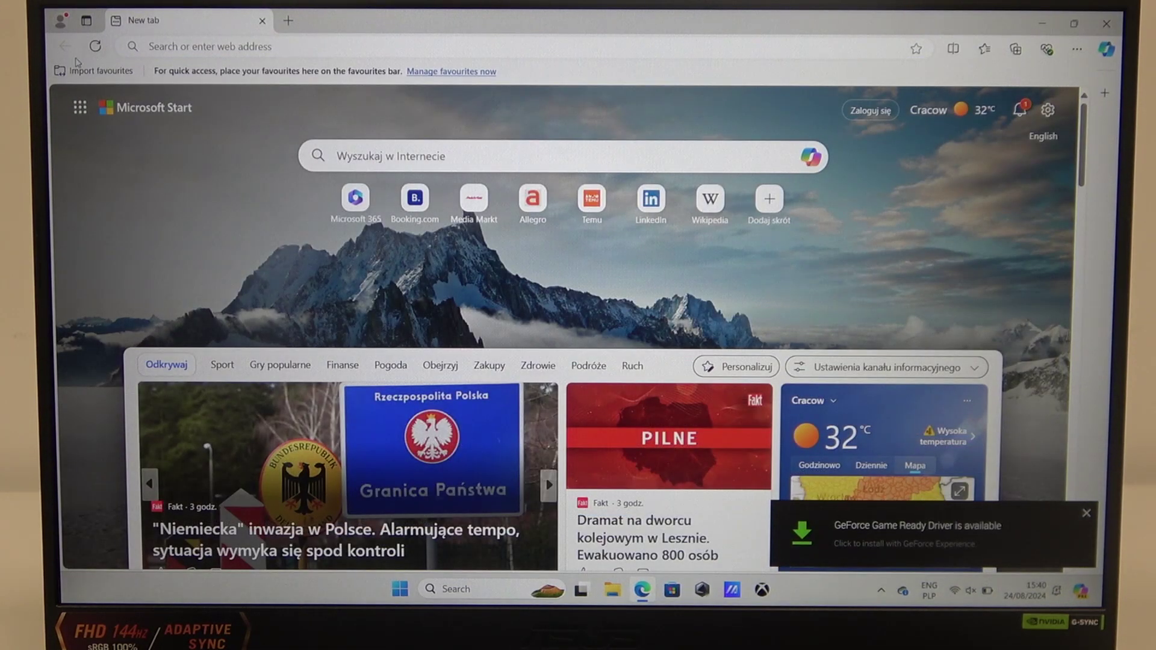
pyautogui.write('y')
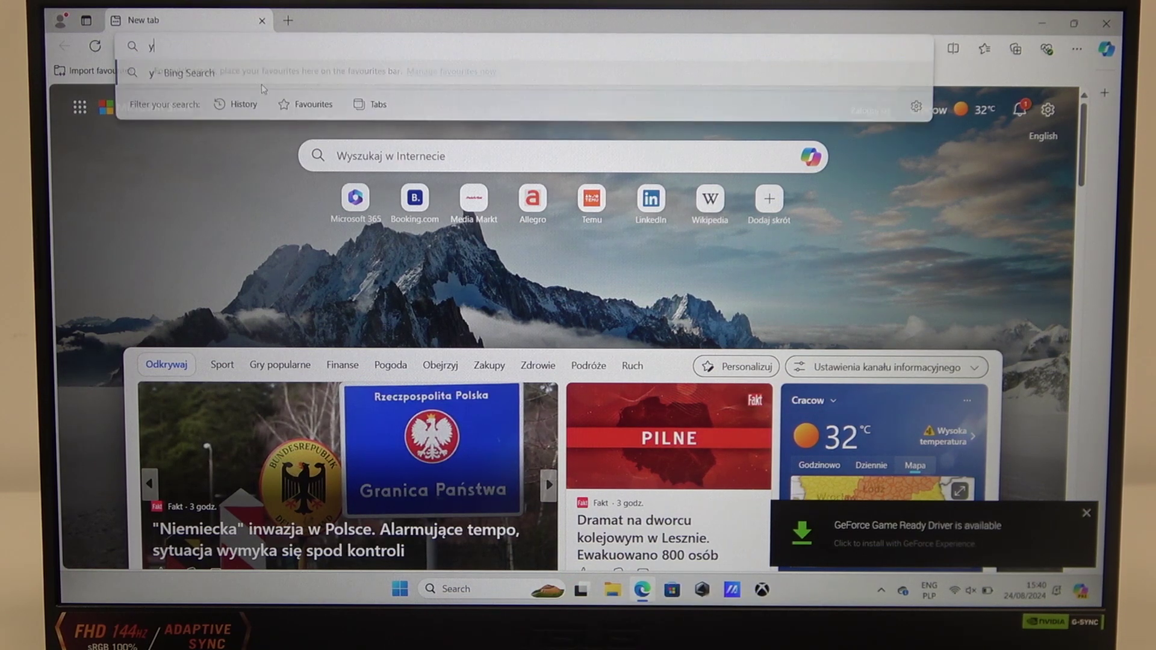
pyautogui.write('outube')
# Search for youtube, open the YouTube site successfully, then close Edge.
pyautogui.press('Return')
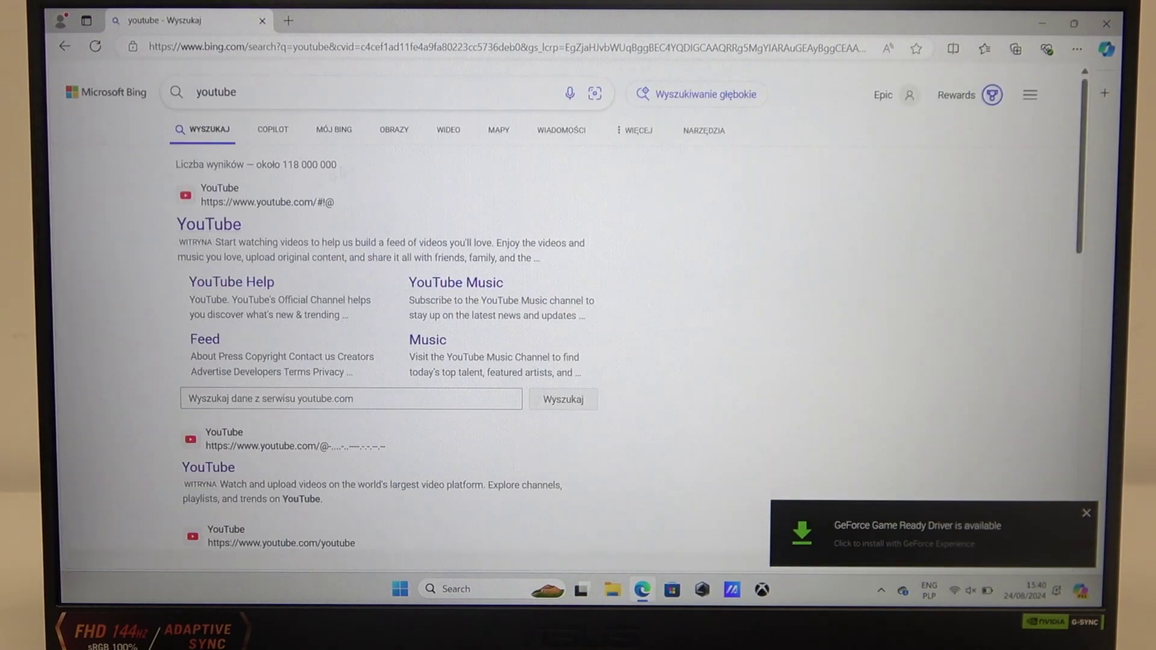
pyautogui.click(207, 222)
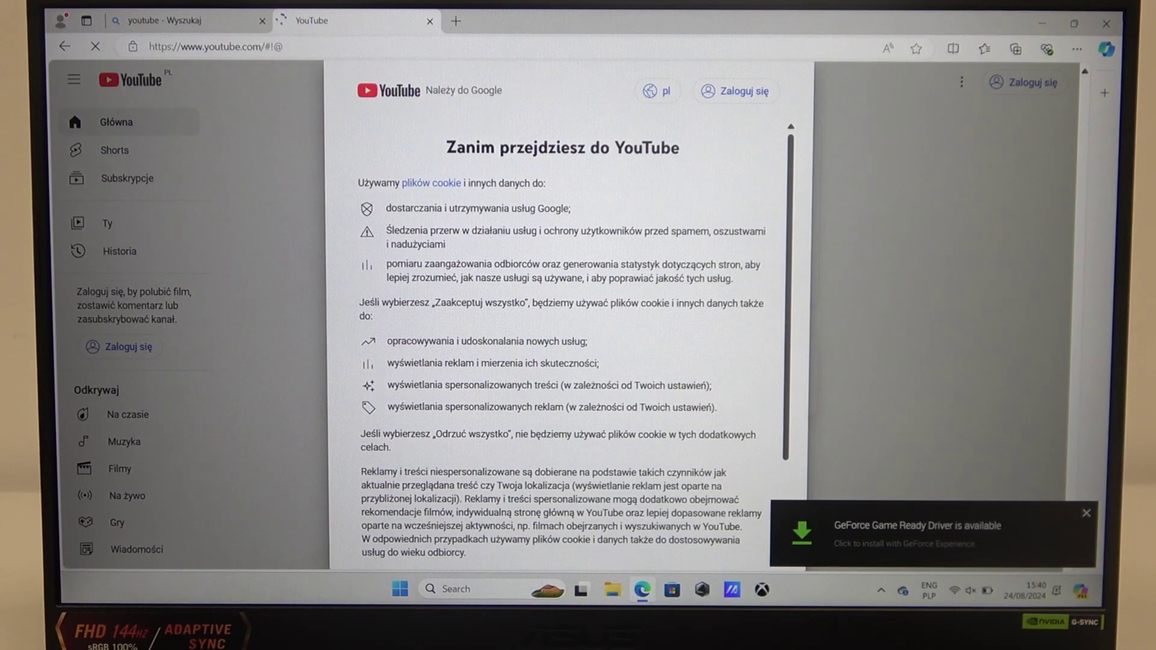
pyautogui.click(1106, 23)
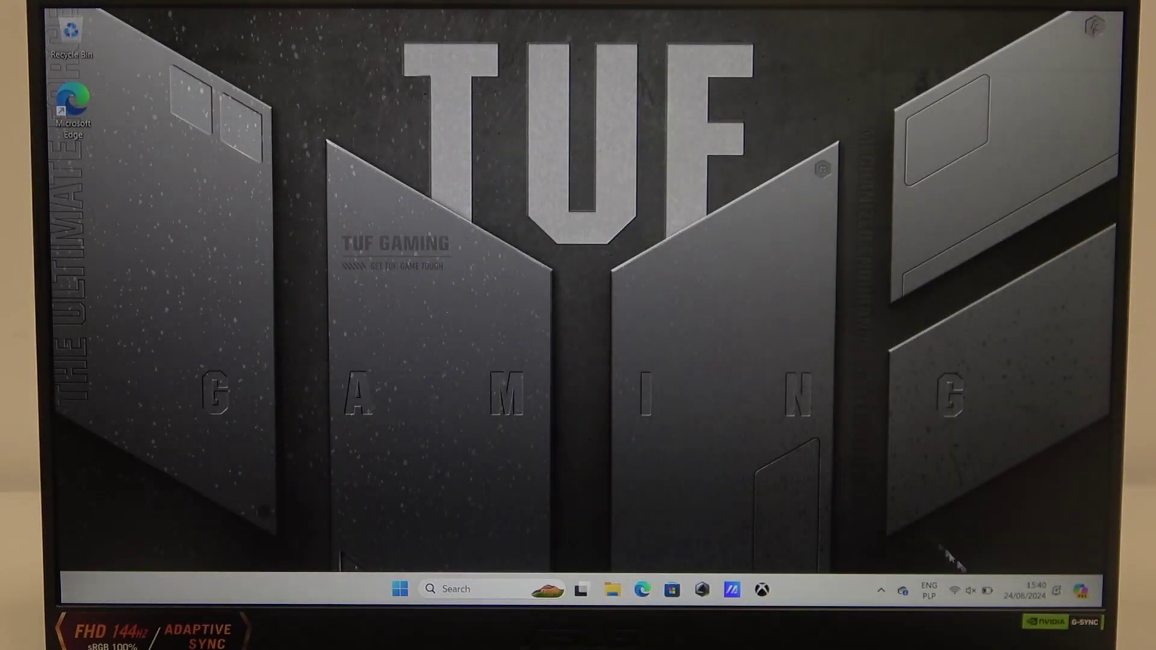
pyautogui.click(881, 590)
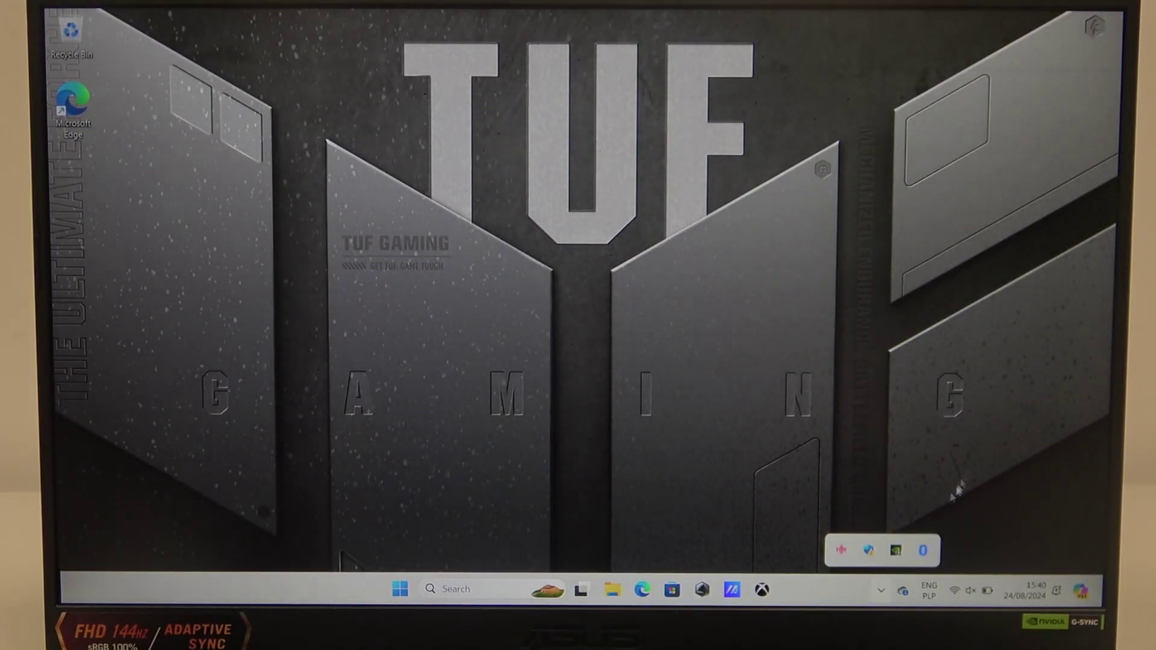
pyautogui.click(949, 488)
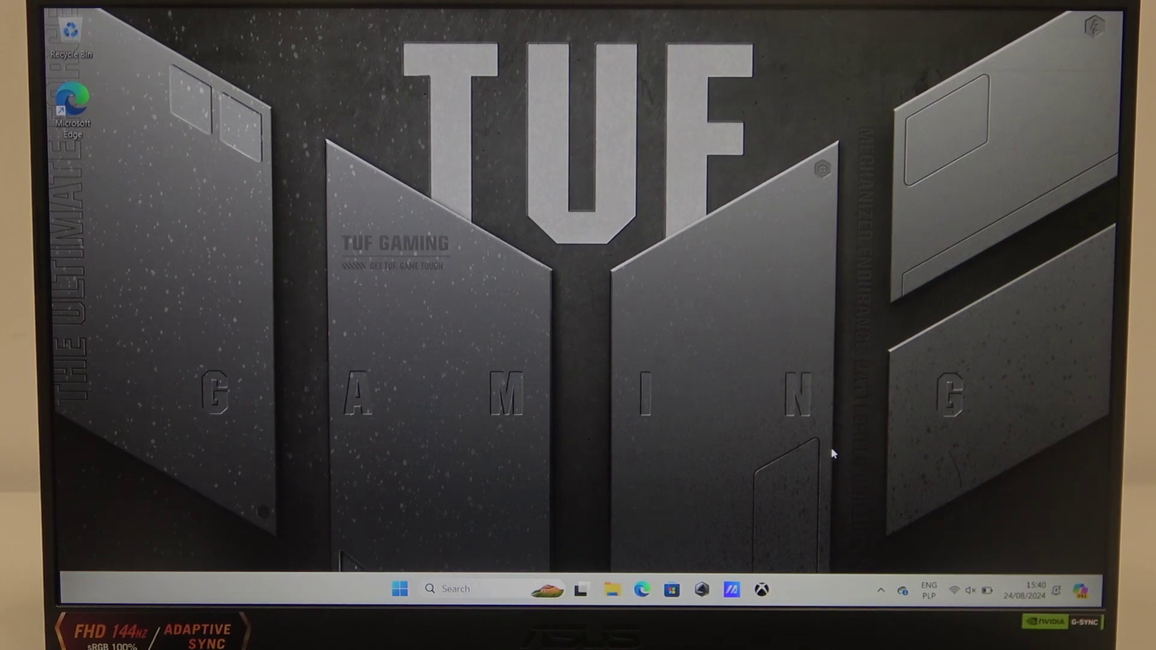